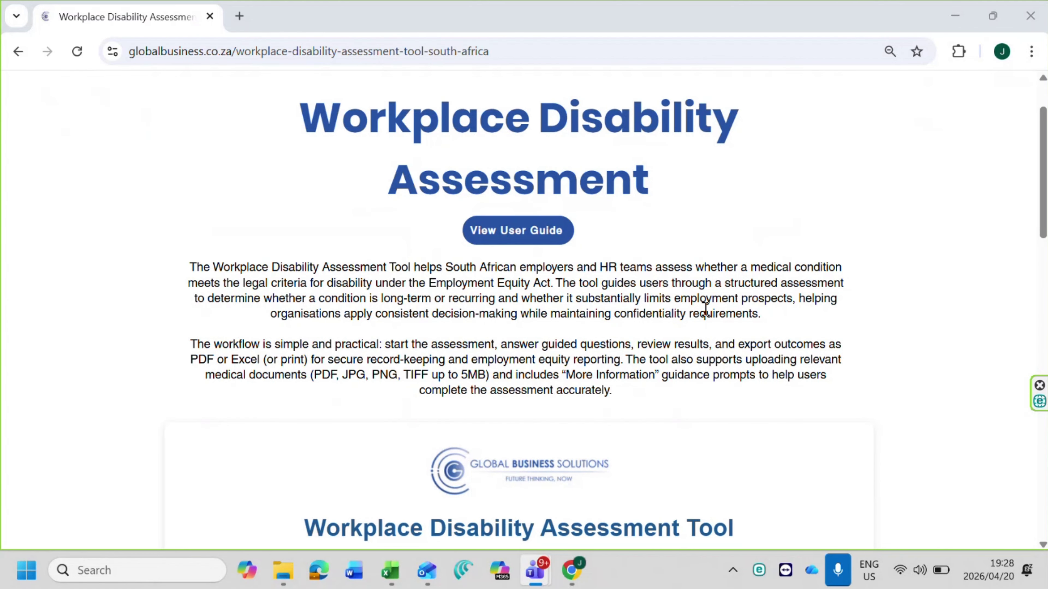
# Step: Review the introduction and disability definition on the Workplace Disability Assessment page and start the assessment
pyautogui.scroll(-1, 704, 307)
pyautogui.scroll(2, 627, 285)
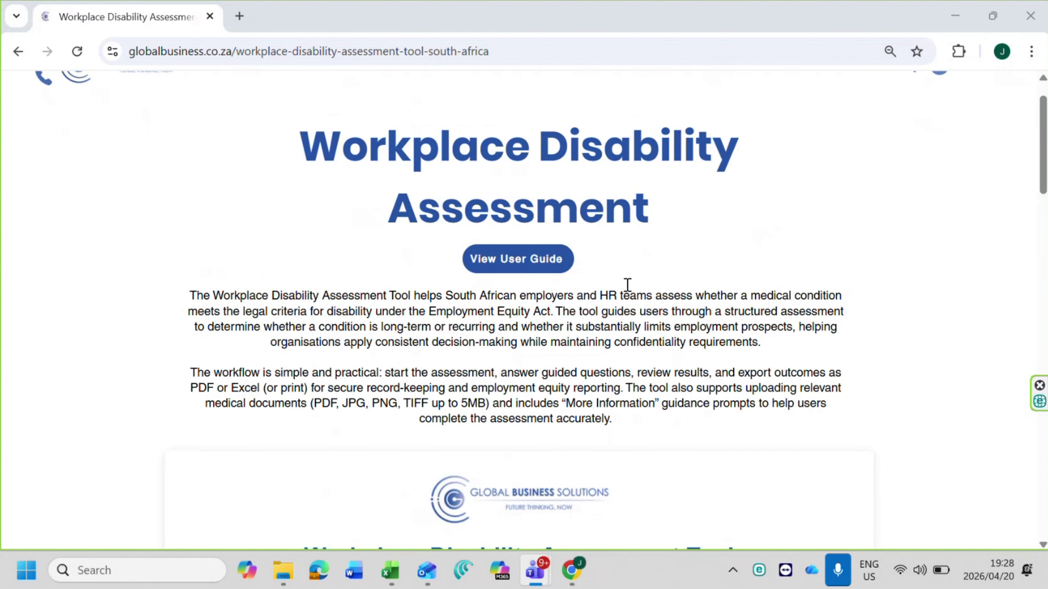
pyautogui.scroll(-5, 630, 365)
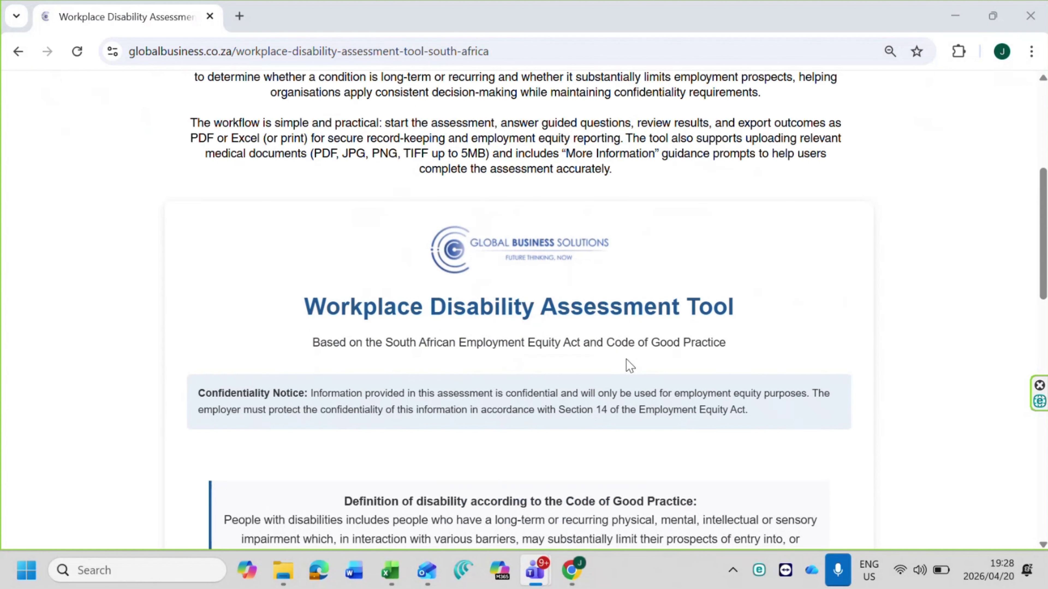
pyautogui.scroll(-3, 627, 363)
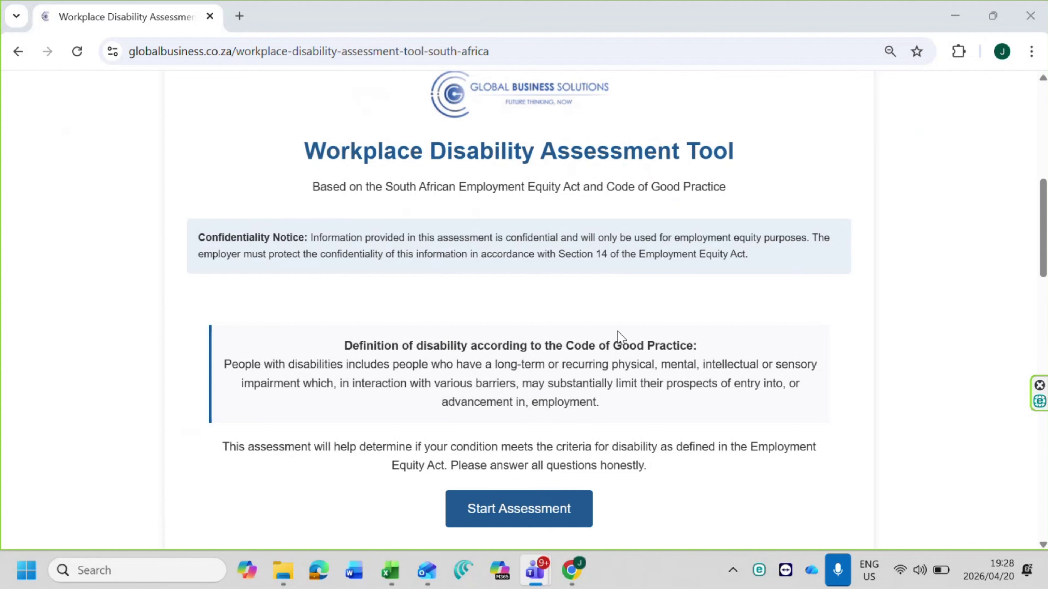
pyautogui.scroll(-1, 617, 331)
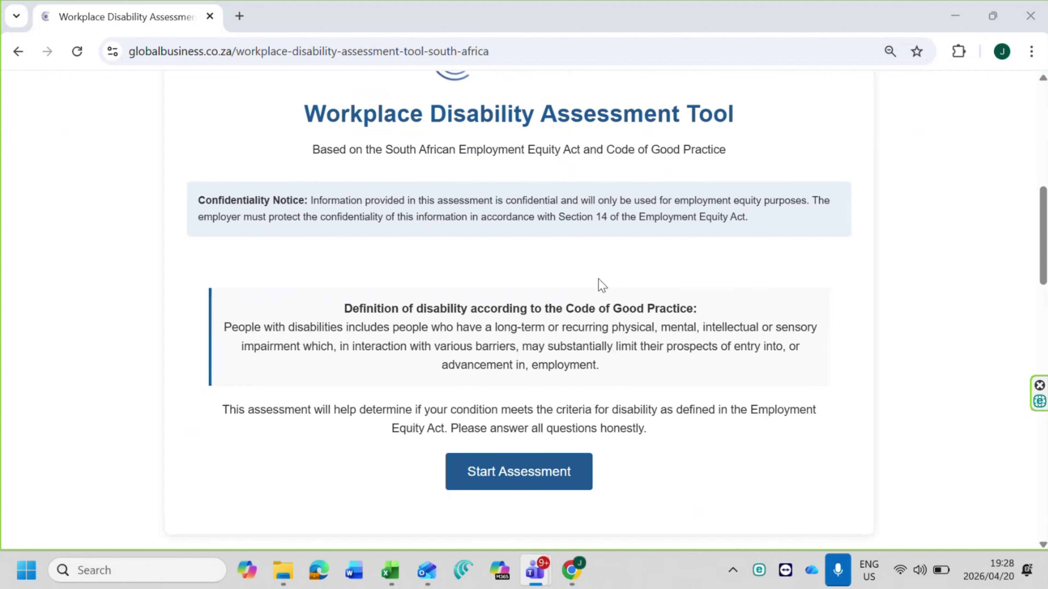
pyautogui.scroll(-1, 601, 285)
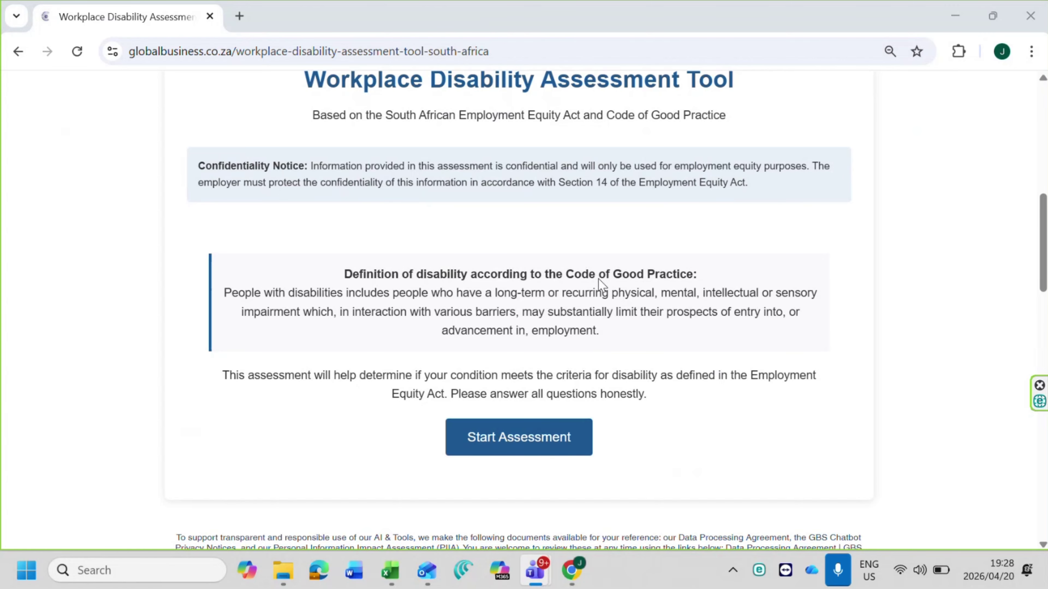
pyautogui.click(556, 440)
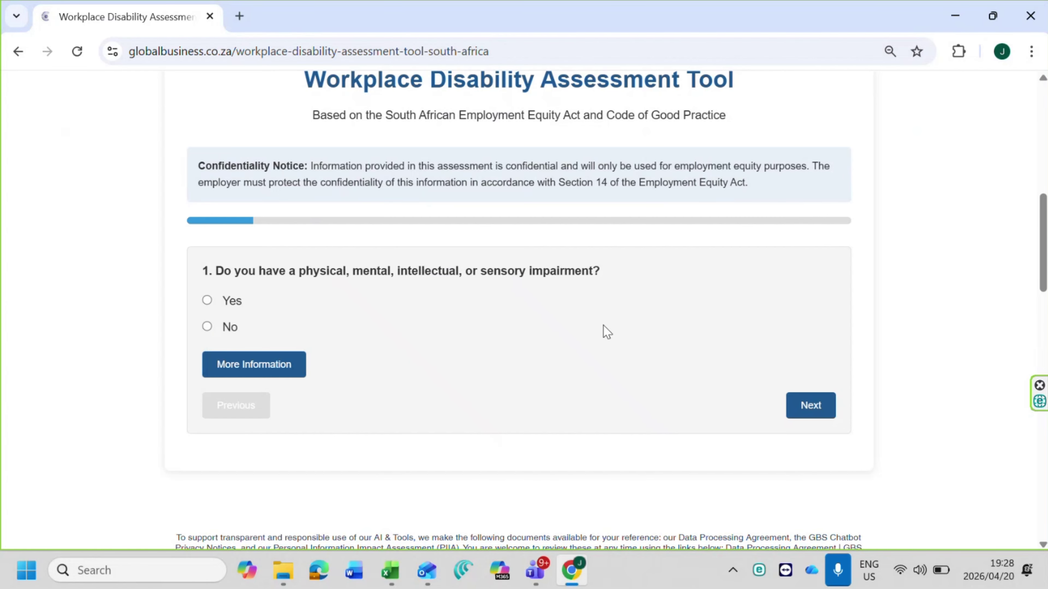
# Step: Show the impairment examples for question 1, answer Yes to having an impairment, and continue to question 2
pyautogui.scroll(2, 665, 226)
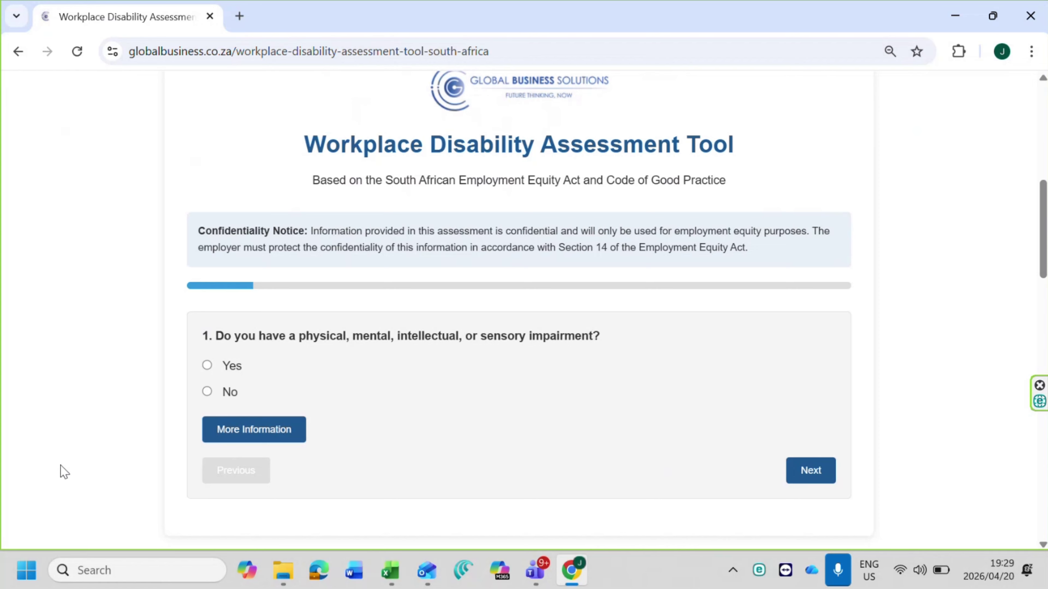
pyautogui.click(252, 436)
pyautogui.scroll(-2, 430, 398)
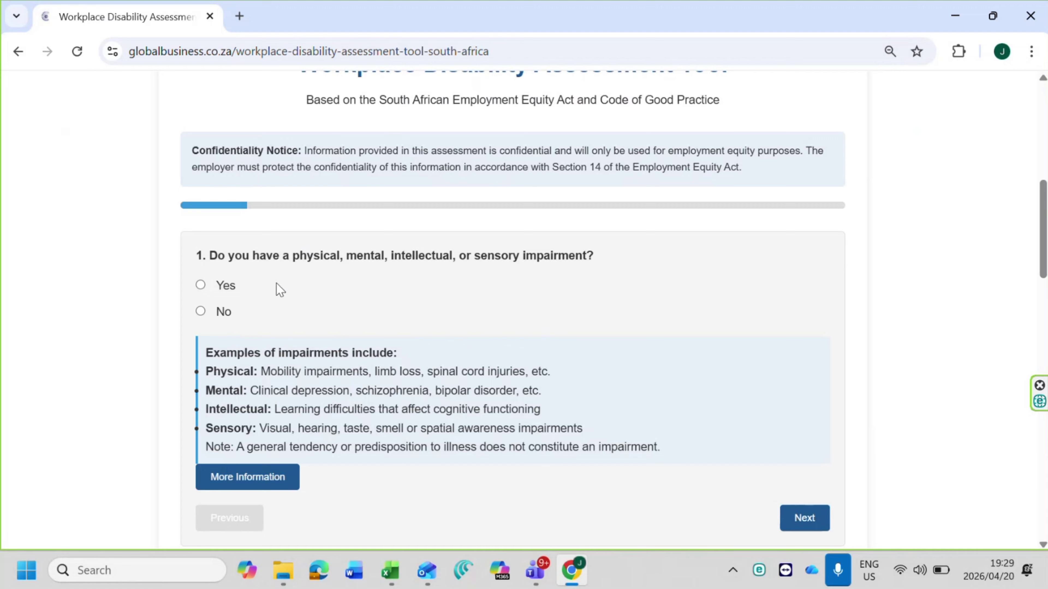
pyautogui.click(201, 286)
pyautogui.click(788, 518)
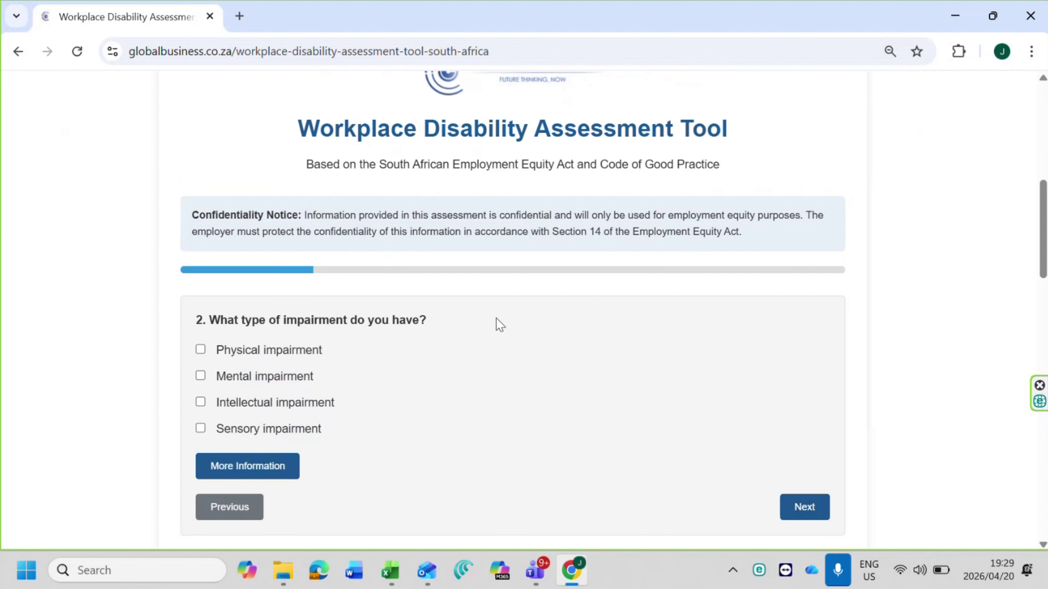
# Step: Select Physical impairment as the impairment type in question 2, review the extra guidance, and continue
pyautogui.scroll(-1, 496, 318)
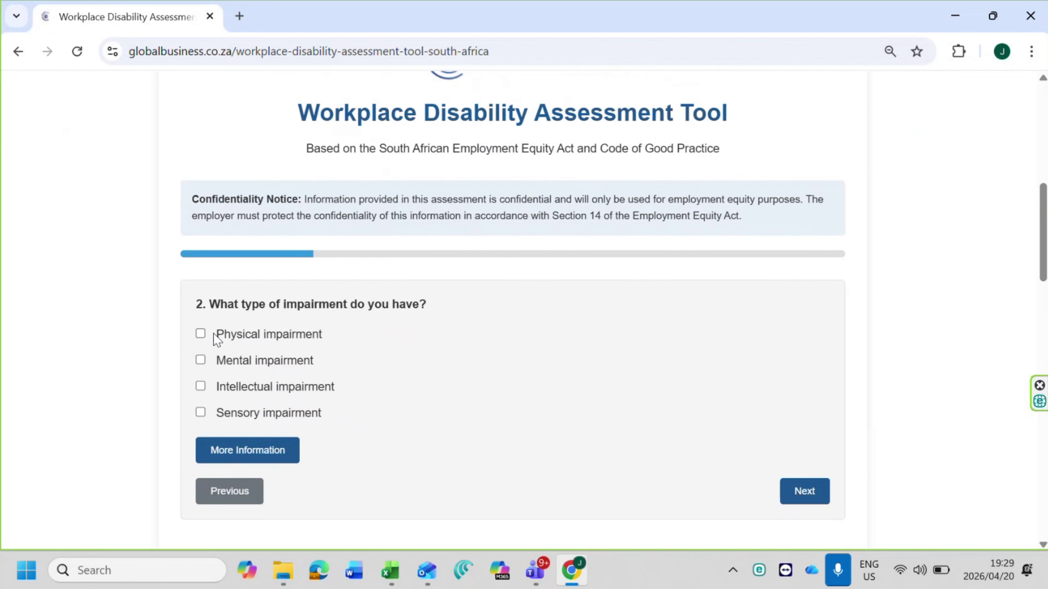
pyautogui.click(201, 334)
pyautogui.click(283, 459)
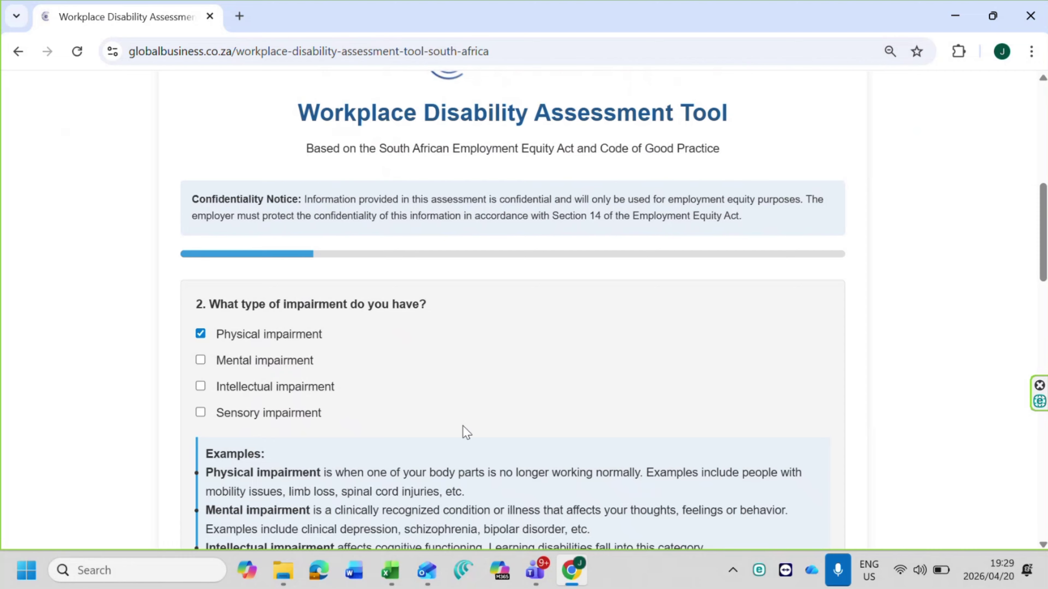
pyautogui.scroll(-5, 464, 431)
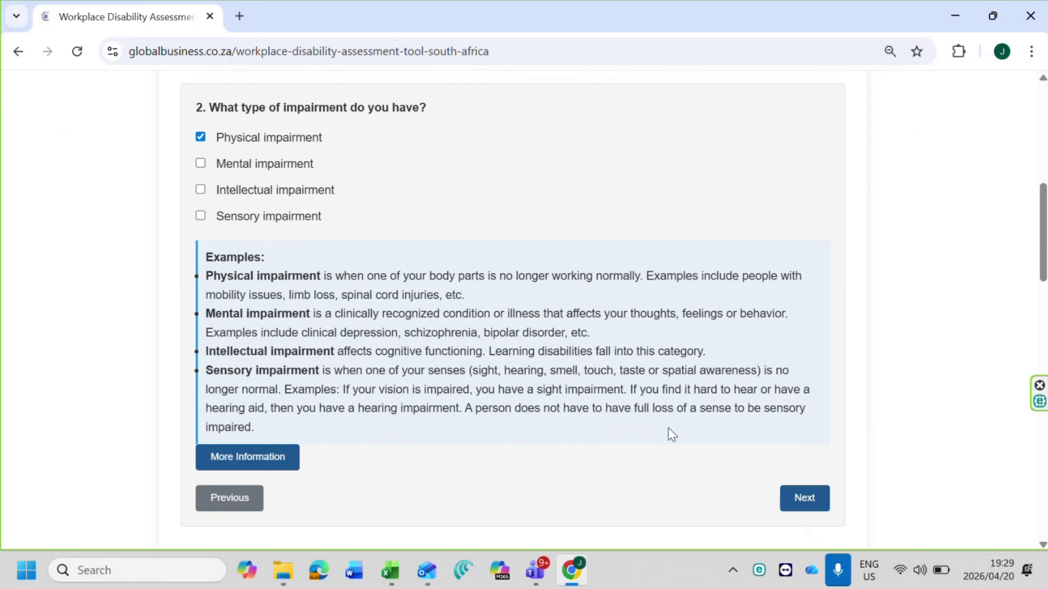
pyautogui.click(805, 500)
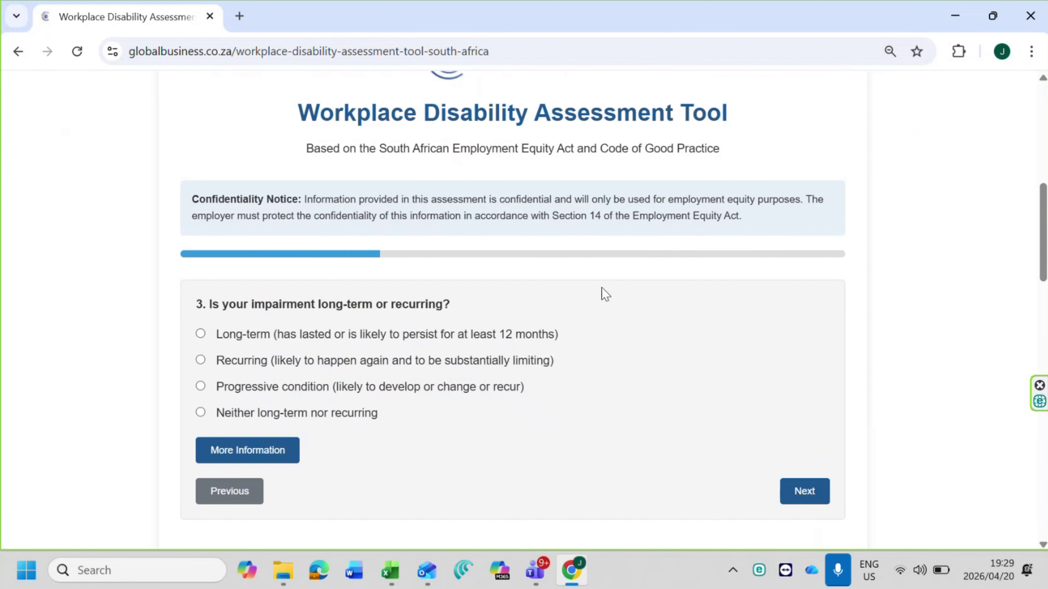
# Step: Show the guidance for question 3, choose Long-term as the nature of the impairment, and continue
pyautogui.scroll(-1, 413, 321)
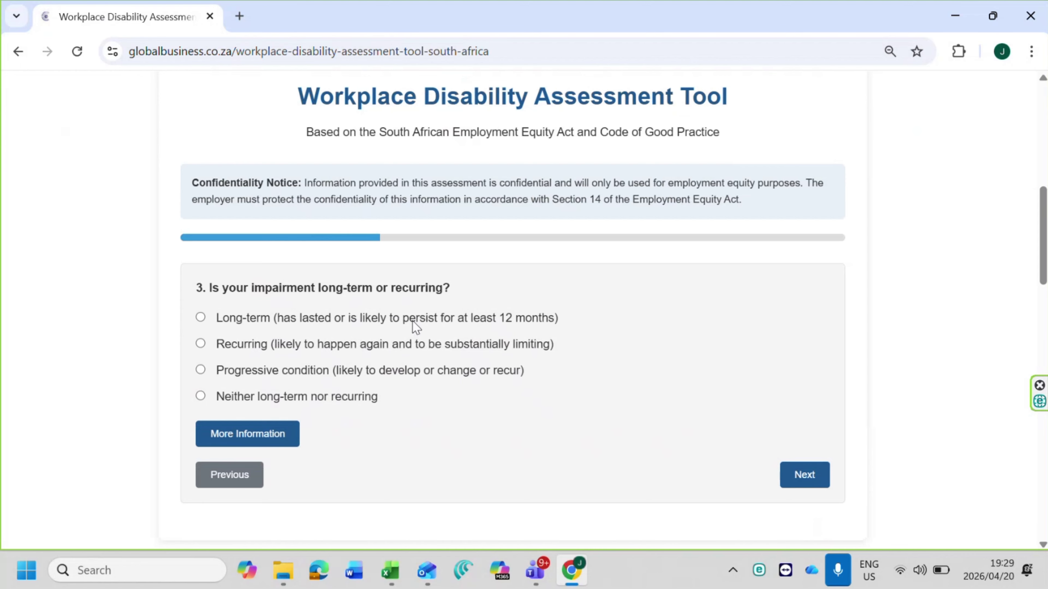
pyautogui.click(280, 434)
pyautogui.scroll(-1, 439, 365)
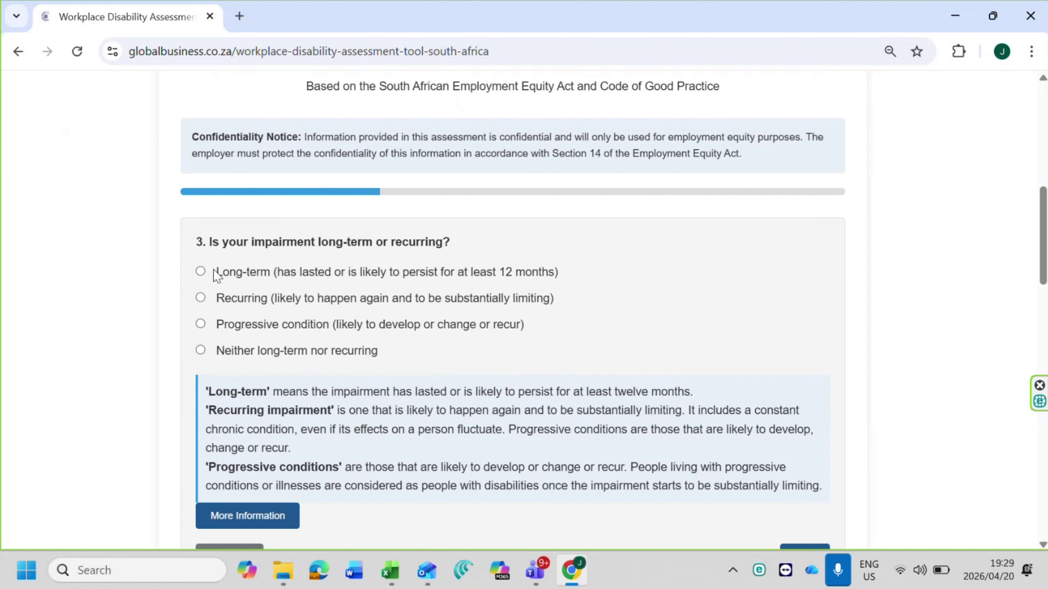
pyautogui.click(200, 269)
pyautogui.scroll(-1, 706, 416)
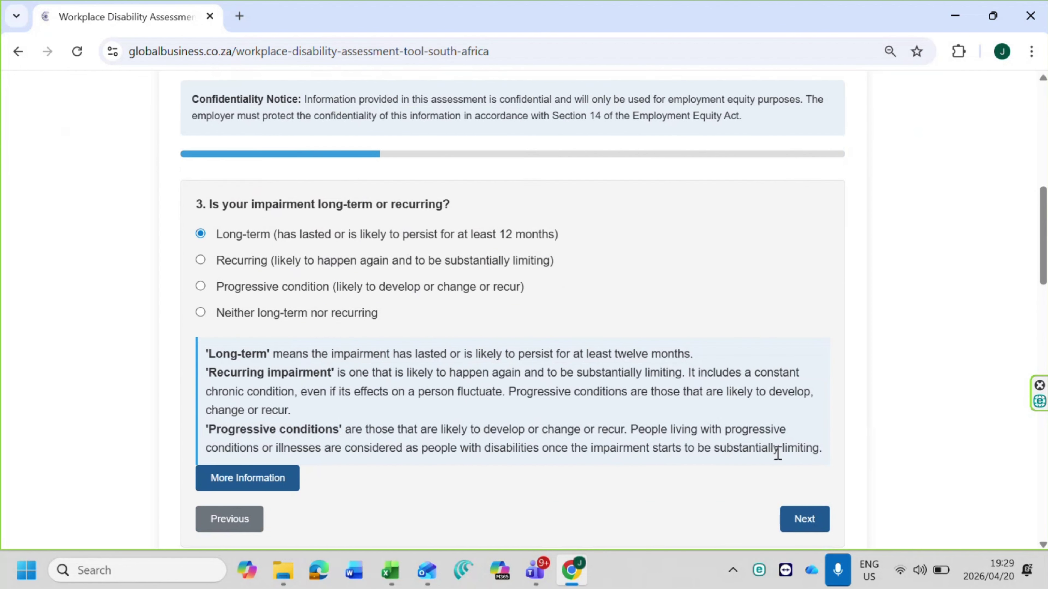
pyautogui.click(804, 521)
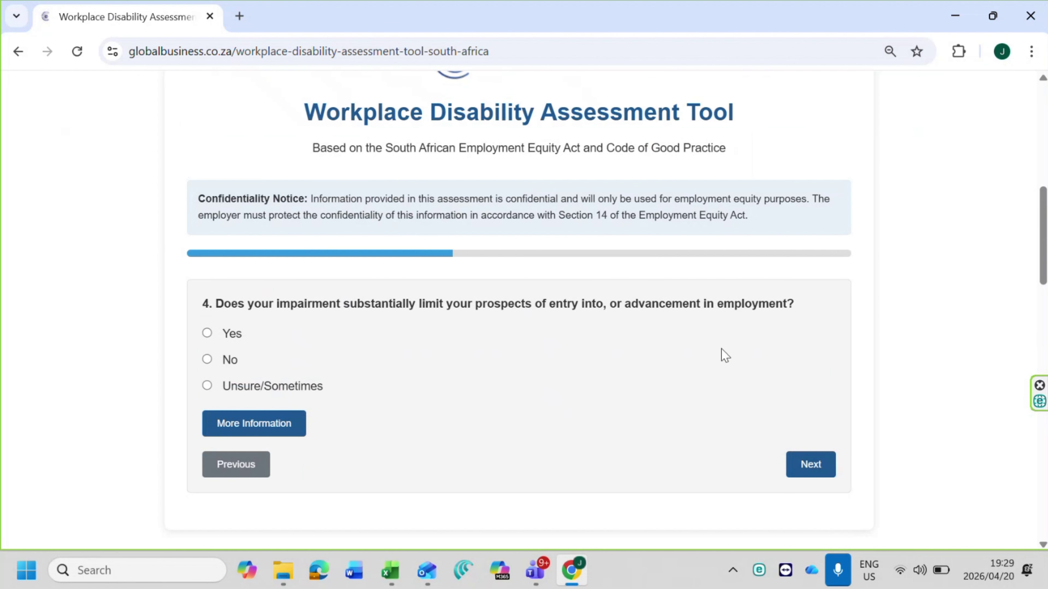
# Step: Answer Yes to limited employment prospects in question 4, and select the effects on workplace mobility and effective communication in question 5
pyautogui.click(206, 335)
pyautogui.click(811, 466)
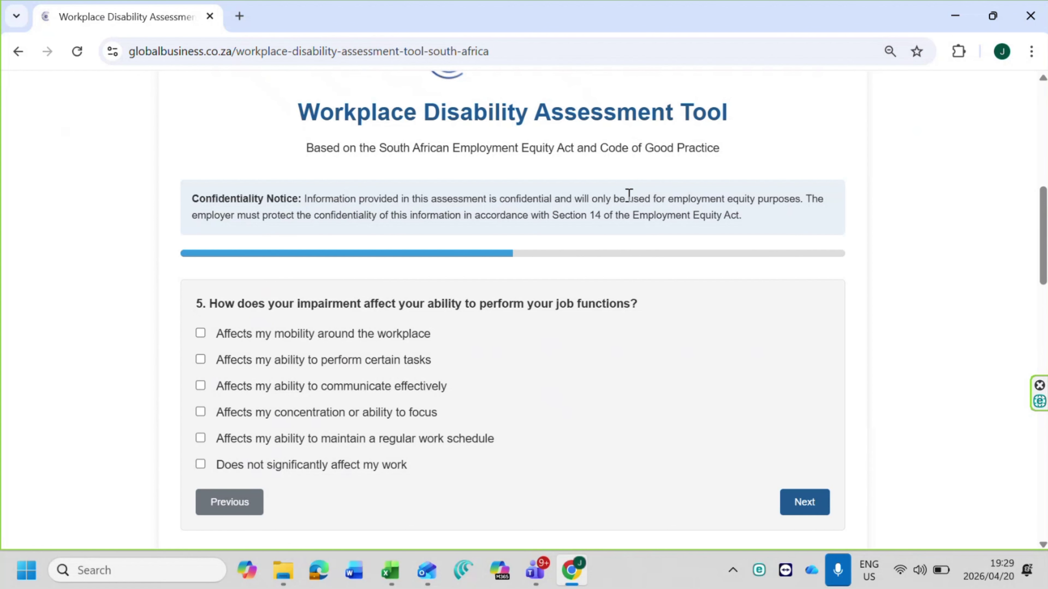
pyautogui.click(200, 333)
pyautogui.click(200, 386)
pyautogui.scroll(-1, 576, 450)
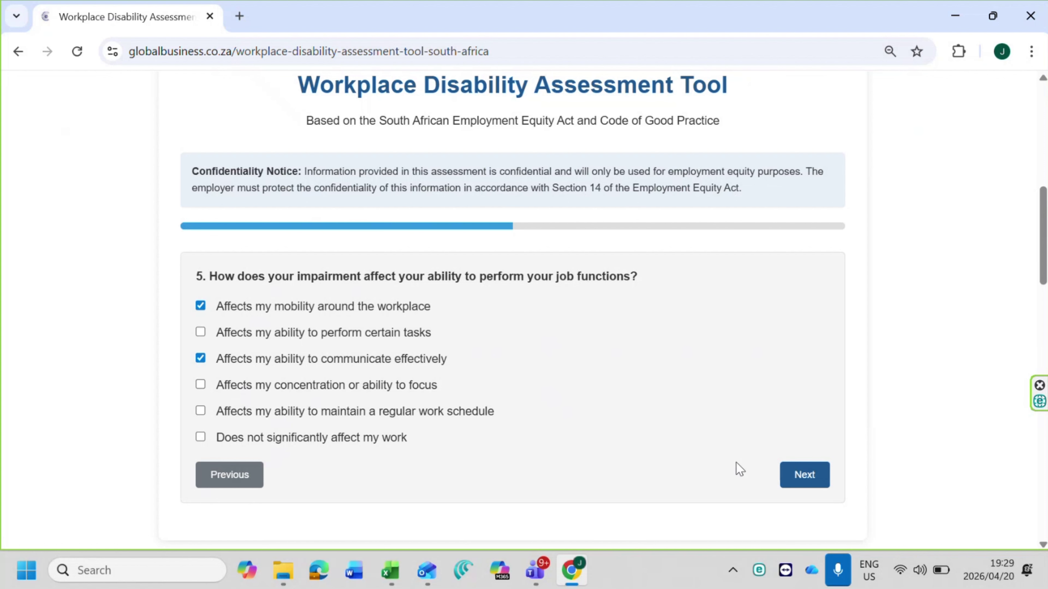
pyautogui.click(782, 475)
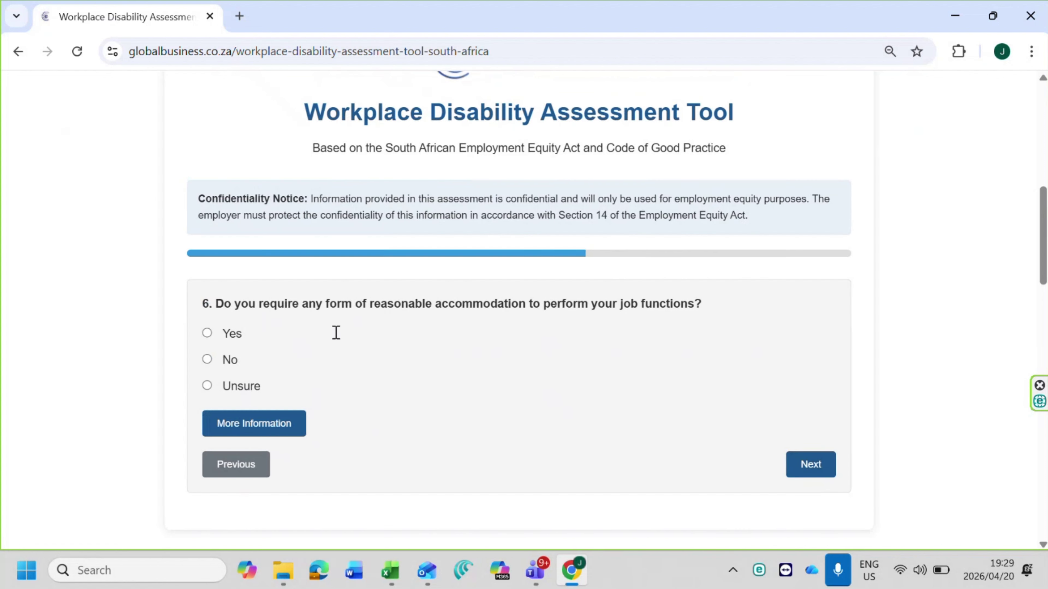
# Step: Answer Yes to requiring reasonable accommodation, and choose Specialized equipment or technology and Modified workstation as the accommodation types
pyautogui.click(223, 331)
pyautogui.click(821, 468)
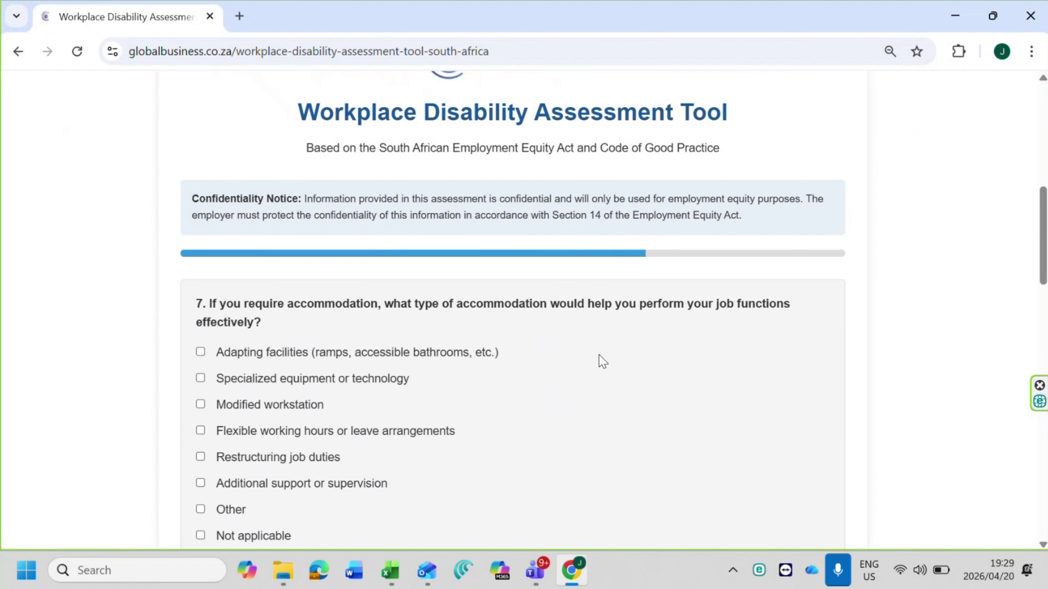
pyautogui.click(200, 280)
pyautogui.click(202, 306)
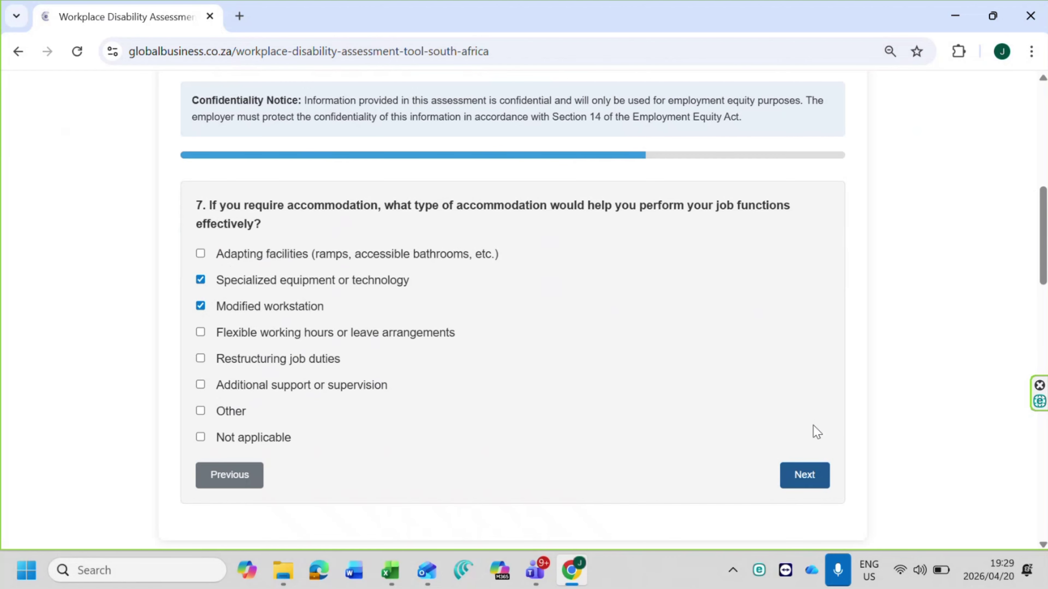
pyautogui.click(810, 481)
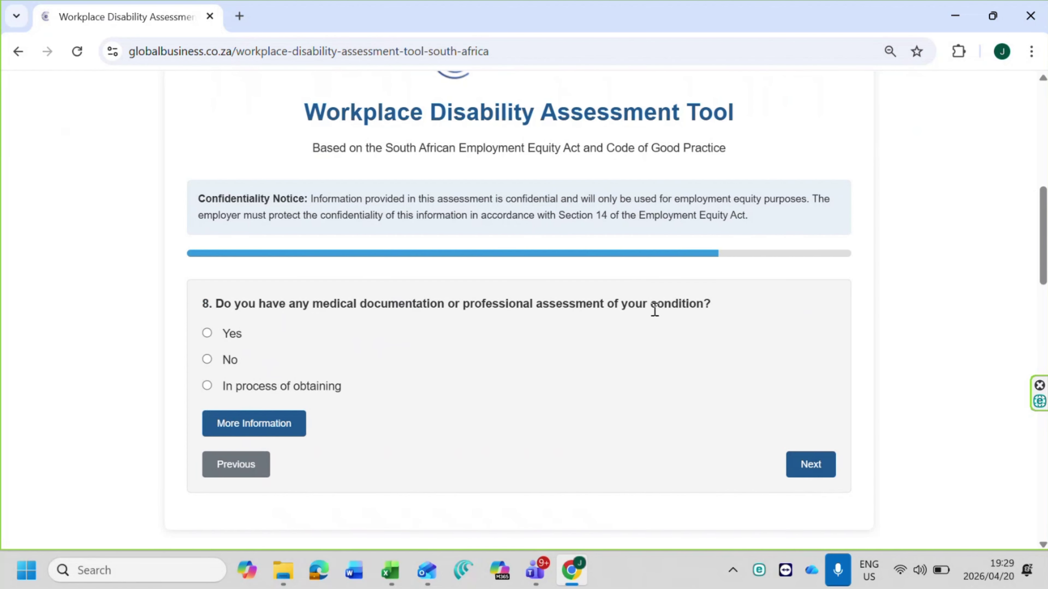
# Step: Show the guidance for question 8 and answer Yes to having medical documentation of the condition
pyautogui.scroll(-1, 491, 322)
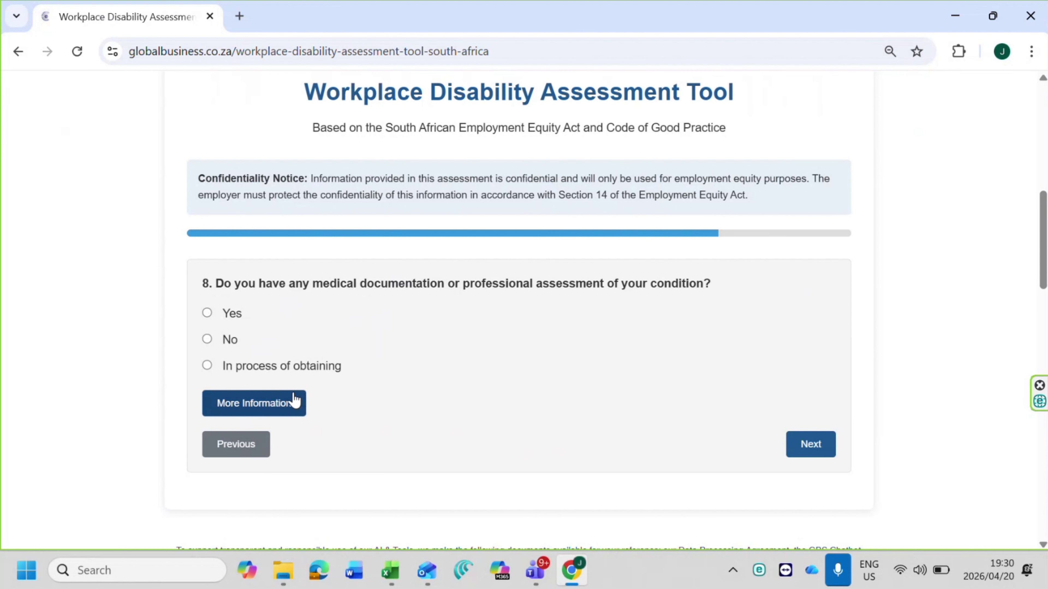
pyautogui.click(282, 413)
pyautogui.scroll(-3, 390, 383)
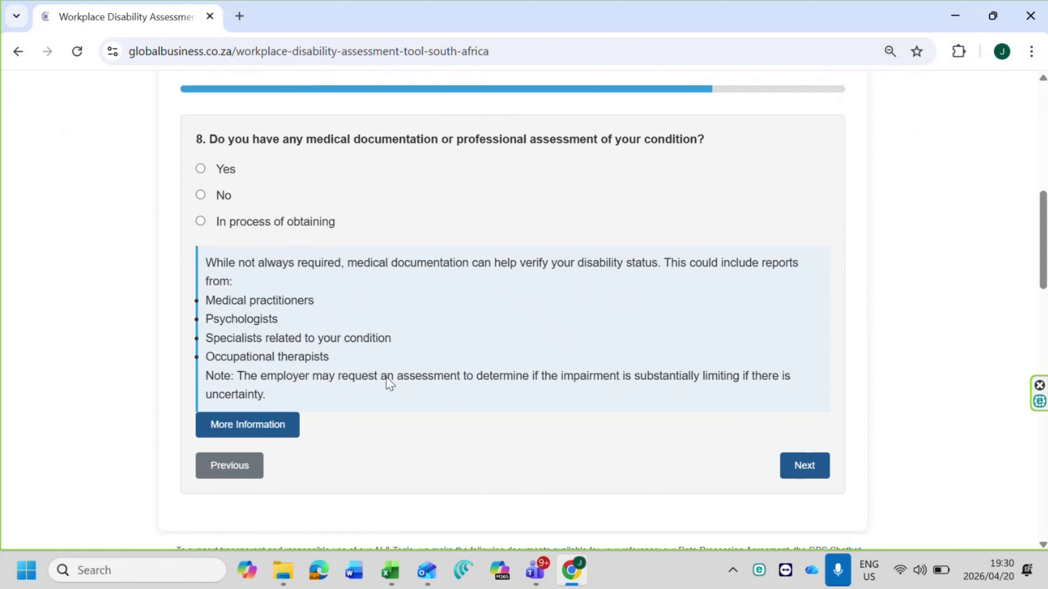
pyautogui.click(201, 169)
pyautogui.scroll(-1, 394, 359)
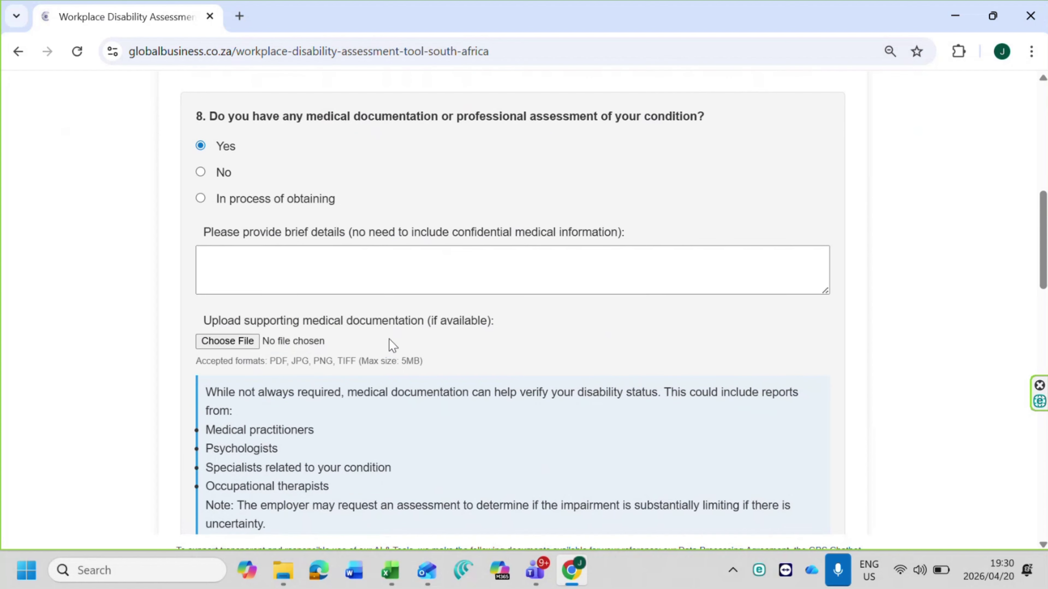
# Step: Enter "Doc Note" as the brief details of the medical documentation and continue to question 9 without attaching a file
pyautogui.click(354, 260)
pyautogui.write('Doc Note')
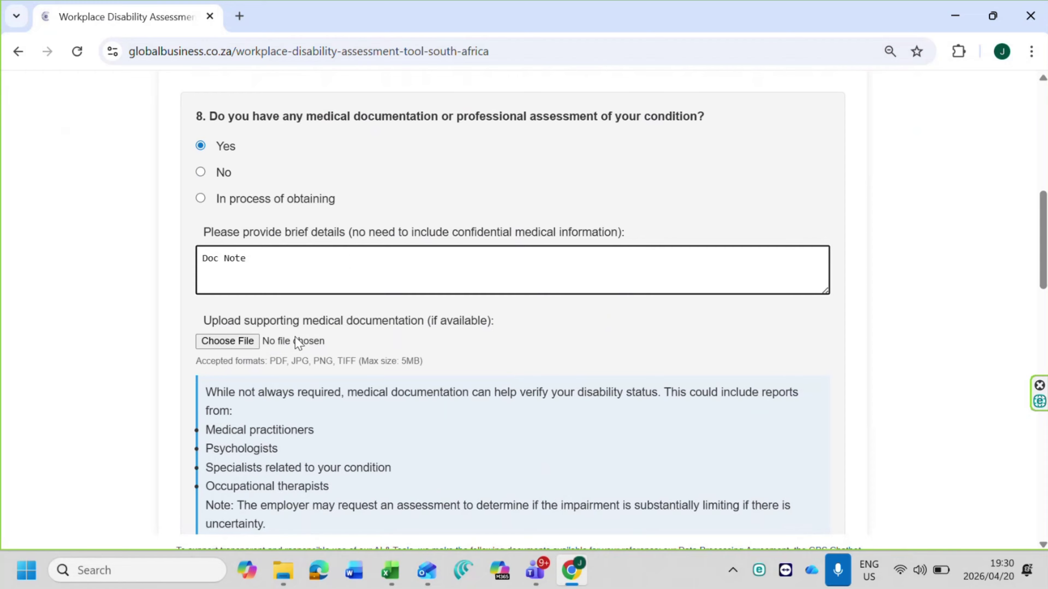
pyautogui.scroll(-1, 470, 323)
pyautogui.scroll(-2, 470, 323)
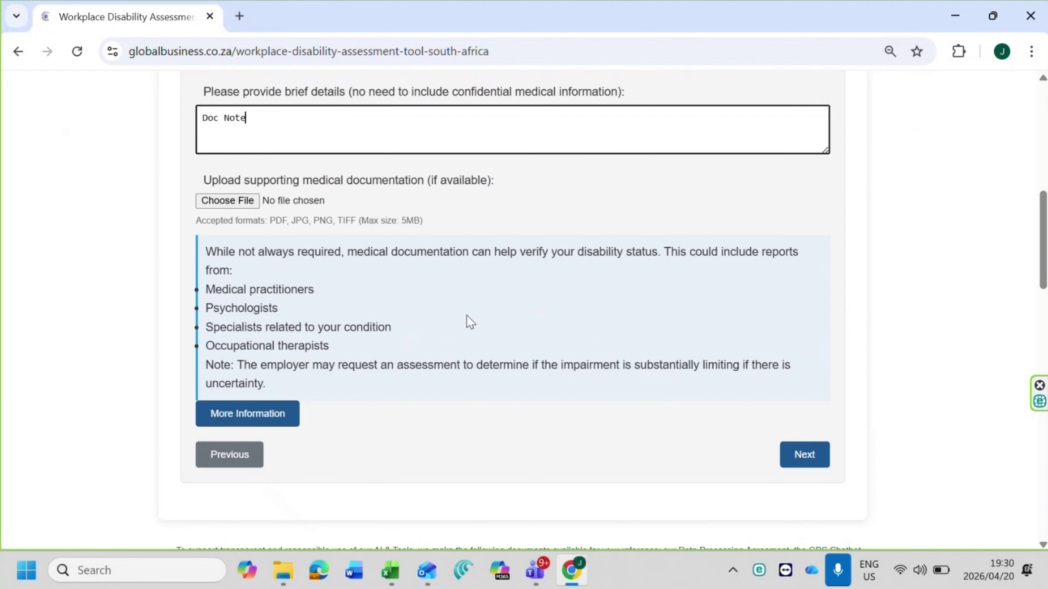
pyautogui.click(783, 455)
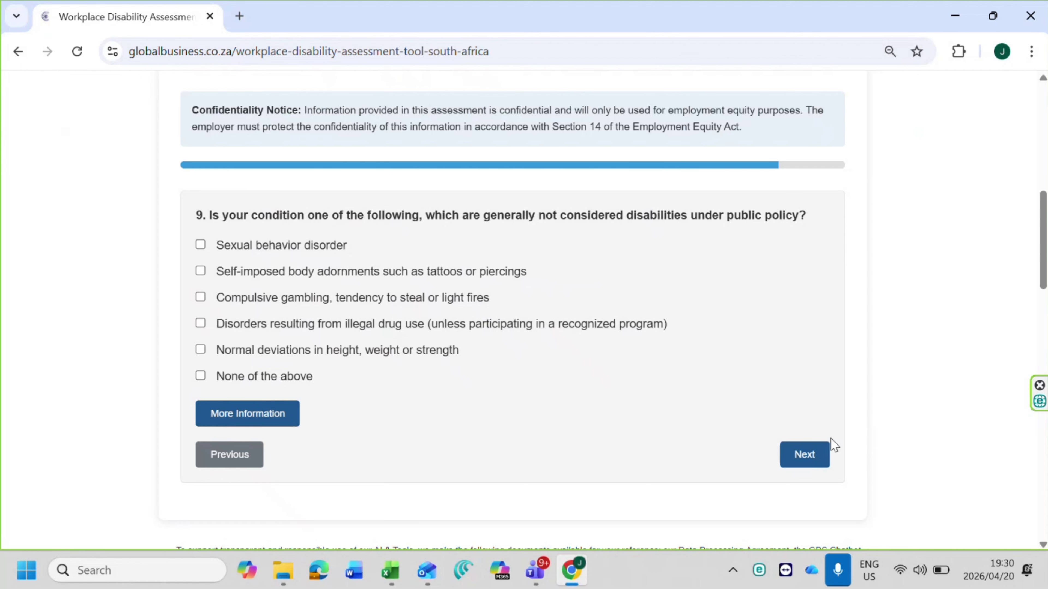
pyautogui.click(813, 464)
pyautogui.click(509, 347)
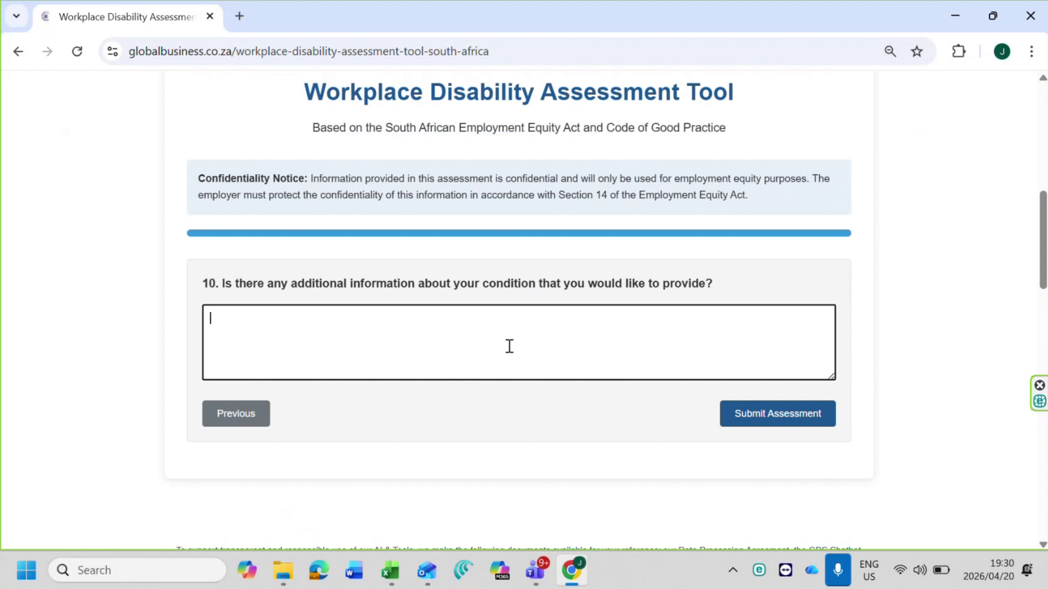
pyautogui.click(251, 422)
# Step: Choose None of the above for the excluded conditions in question 9, and submit the assessment with "ojoomo3rrm" as additional information
pyautogui.click(266, 447)
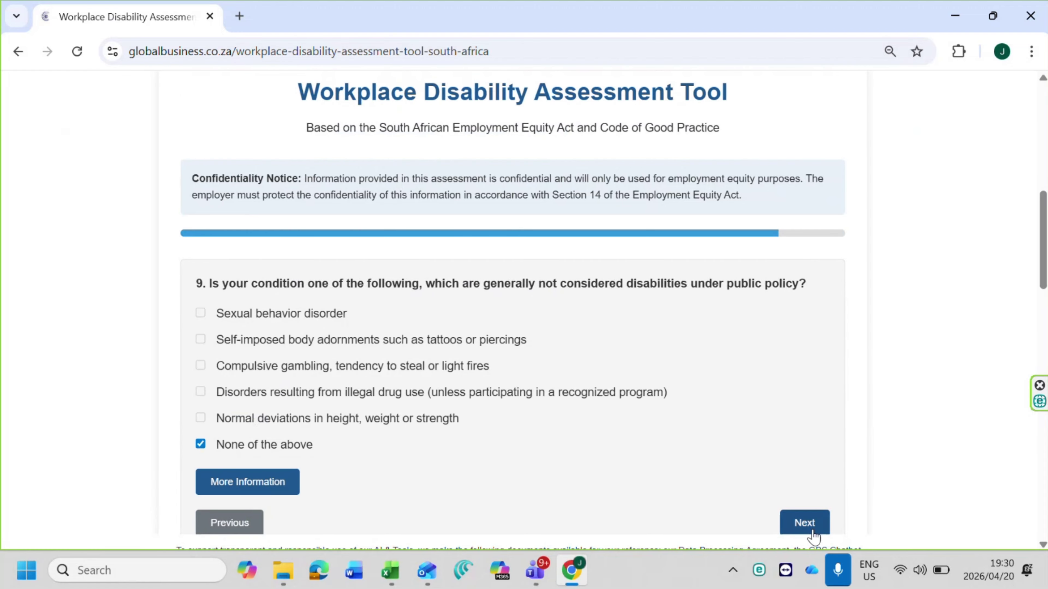
pyautogui.click(815, 534)
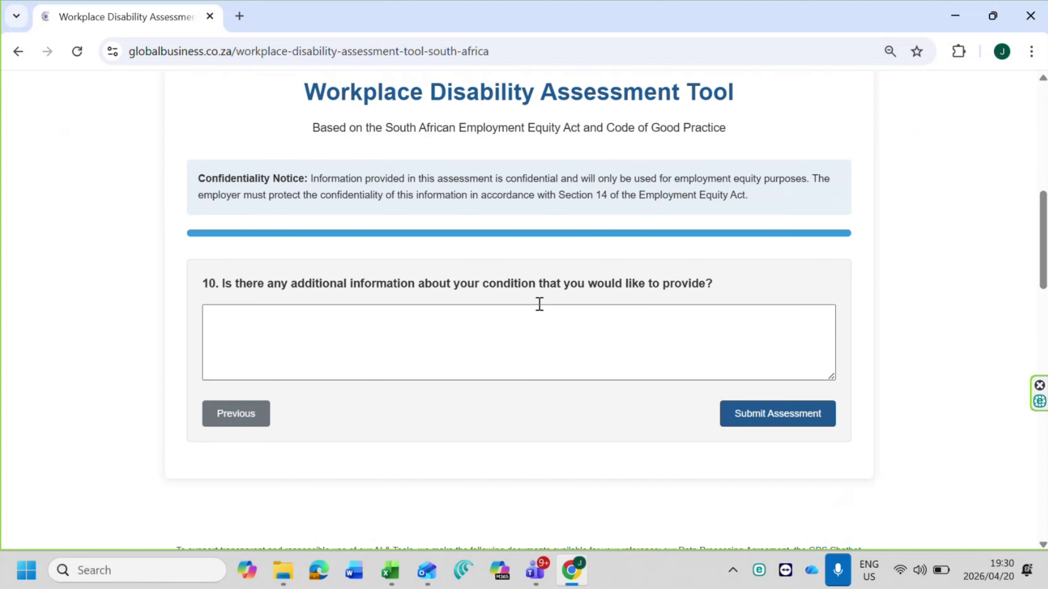
pyautogui.click(518, 319)
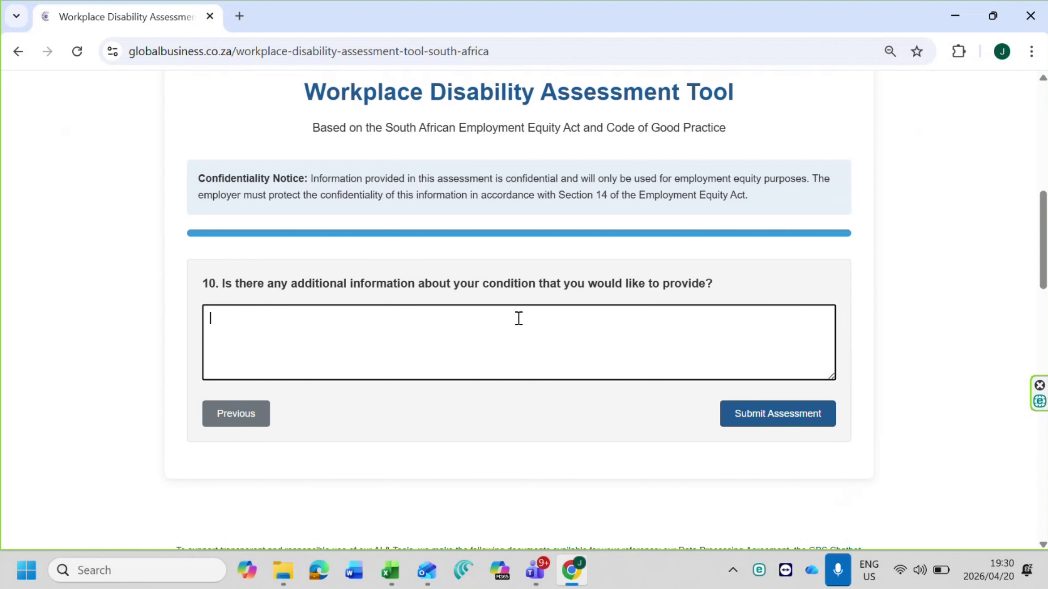
pyautogui.write('ojoomo3rrm')
pyautogui.click(747, 423)
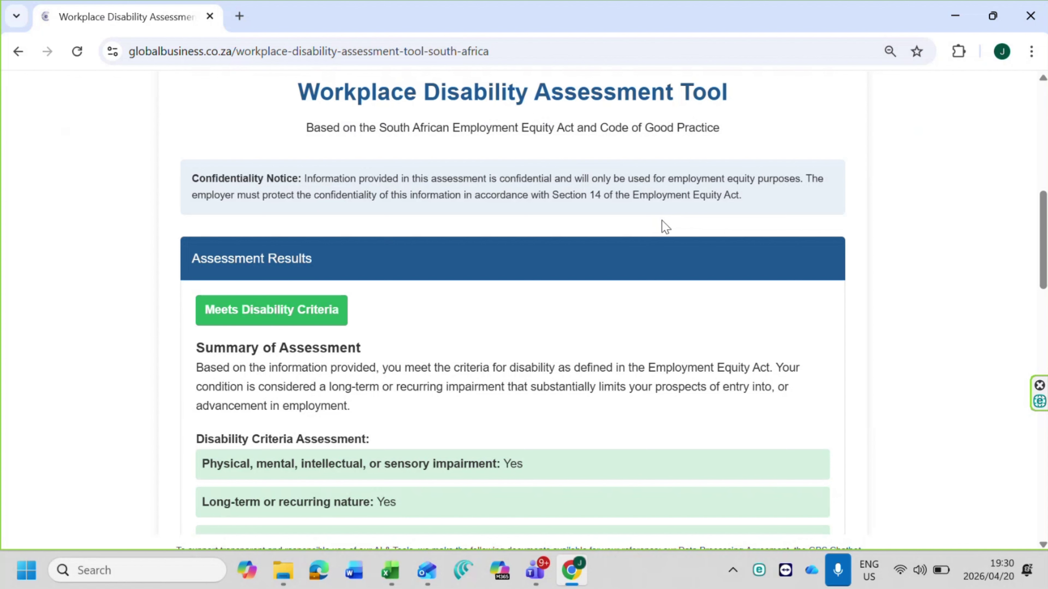
# Step: Review the assessment results, export them to PDF, and open the exported file to check its contents
pyautogui.scroll(-3, 527, 295)
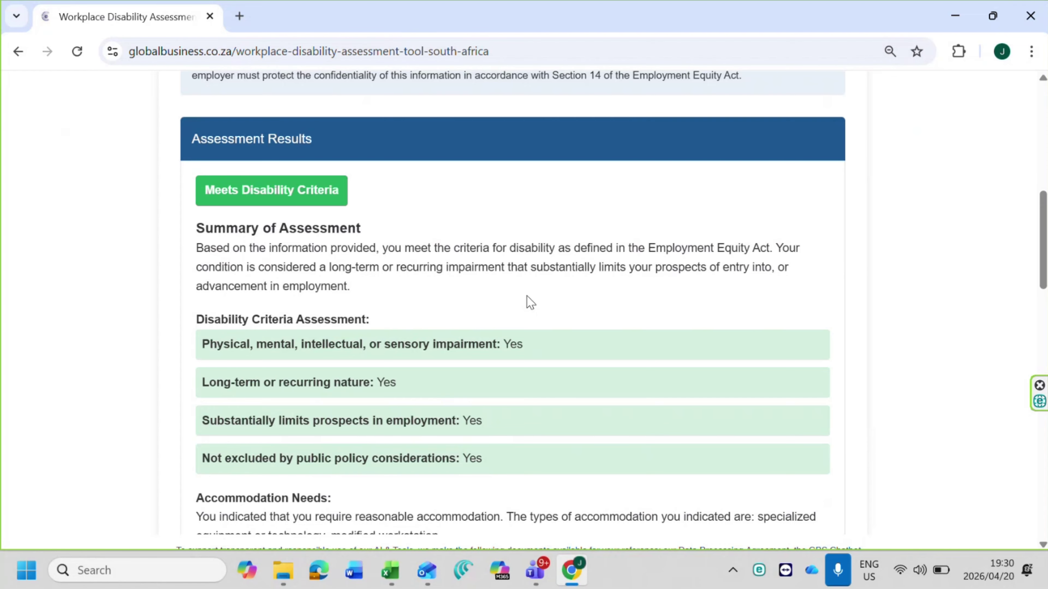
pyautogui.scroll(-3, 526, 295)
pyautogui.scroll(-1, 527, 295)
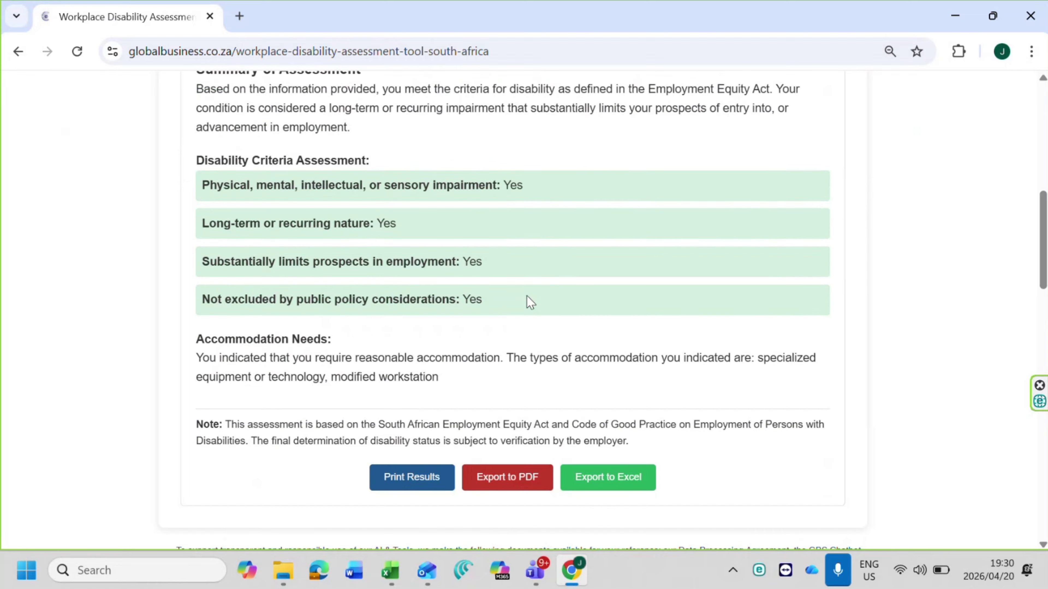
pyautogui.click(510, 489)
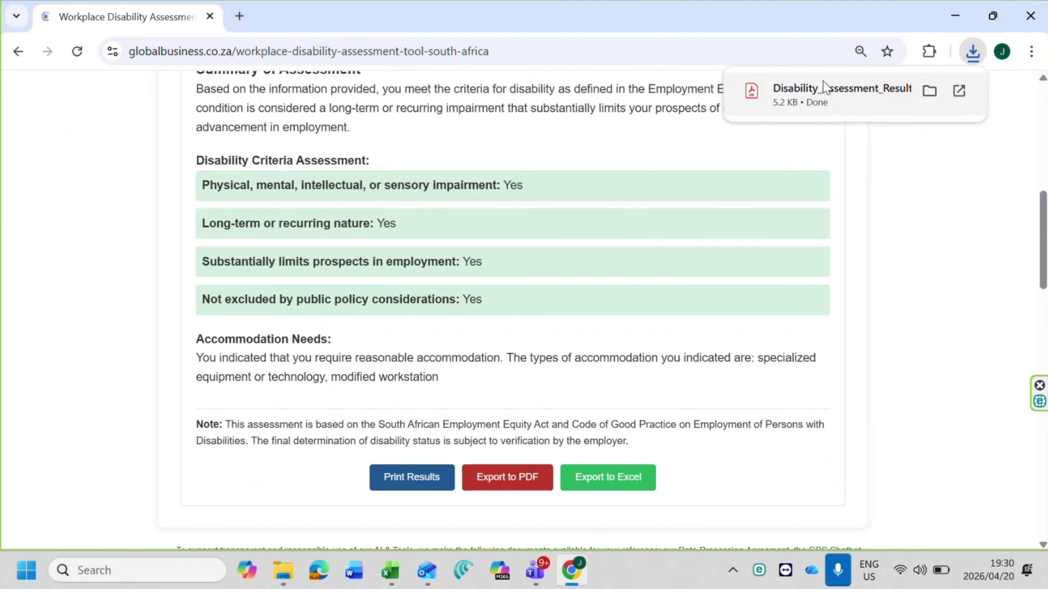
pyautogui.click(823, 87)
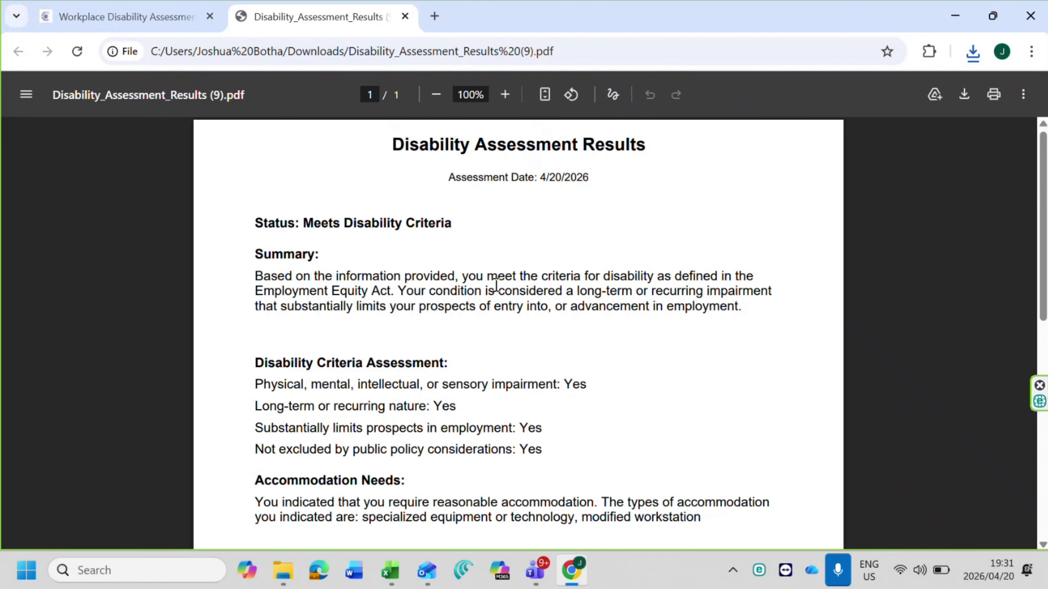
pyautogui.scroll(-1, 496, 285)
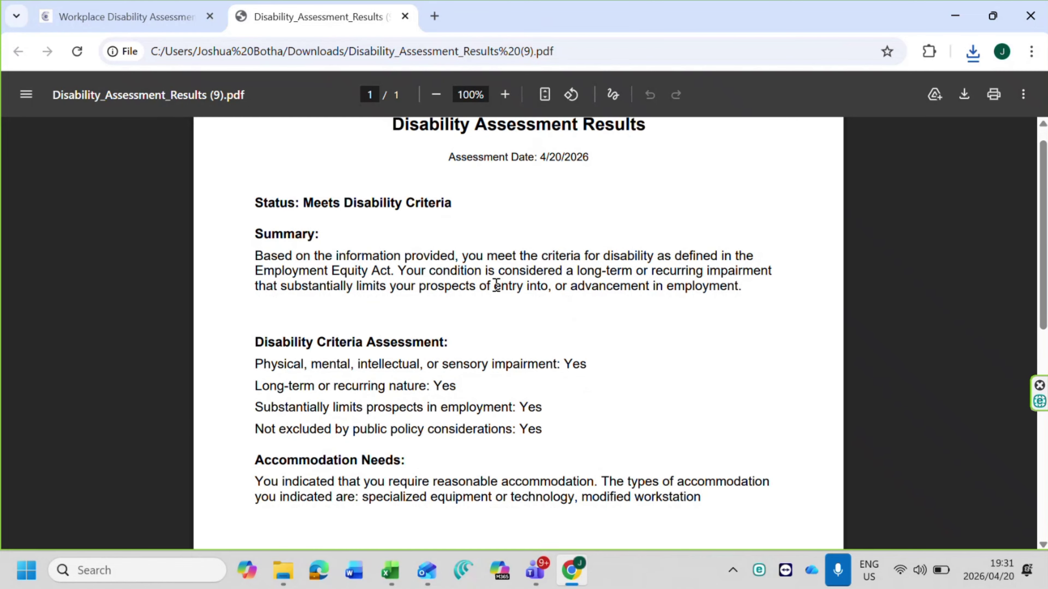